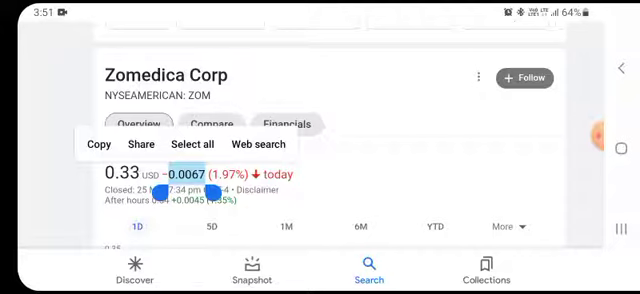
- Clear the text selection and switch the Zomedica chart to the 5D range
left_click(400, 200)
scroll(330, 150, "down", 1)
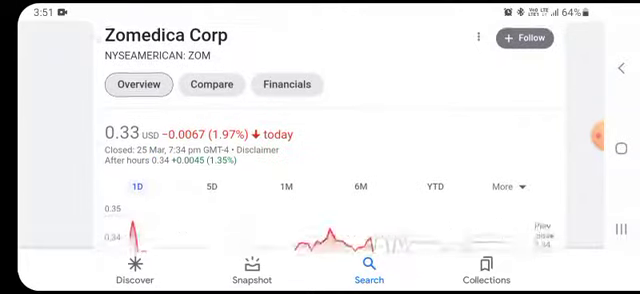
scroll(330, 150, "down", 1)
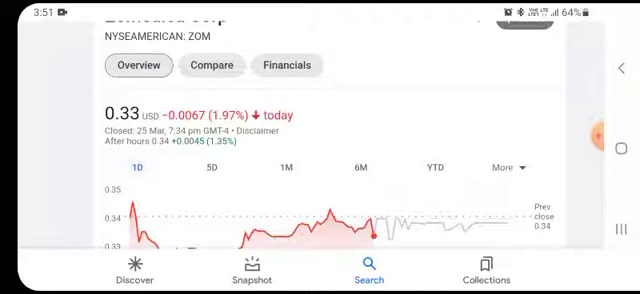
left_click(211, 167)
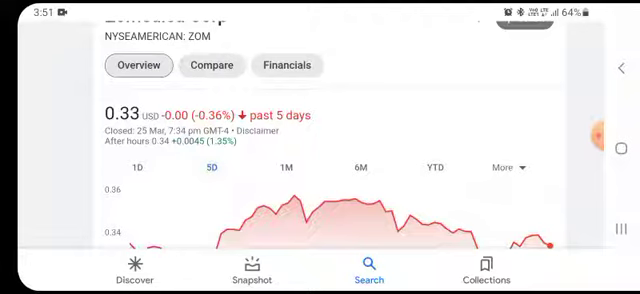
- Switch the Zomedica chart to the 1M range, showing a 7.22% decline
left_click(286, 167)
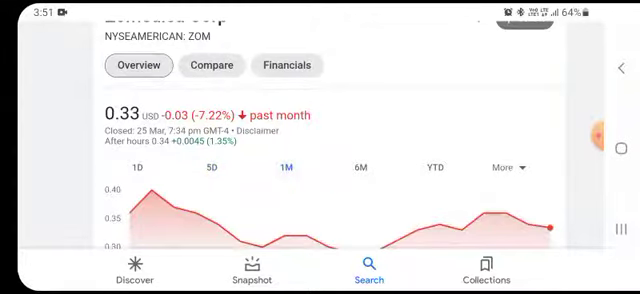
scroll(320, 150, "down", 1)
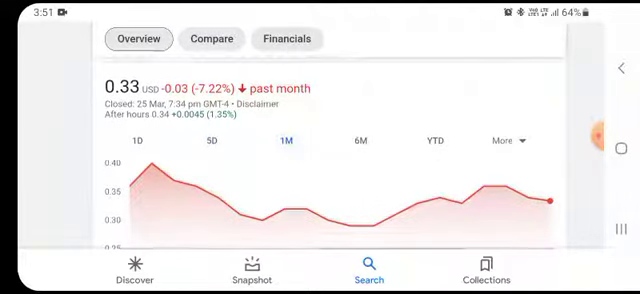